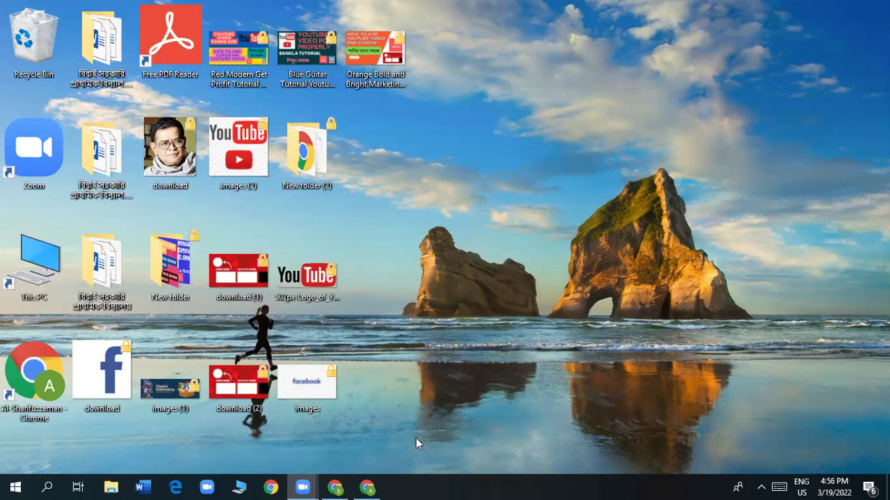
Bring up the Chrome window with the Sir Teach account and open Blogger from the Google apps
left_click(367, 487)
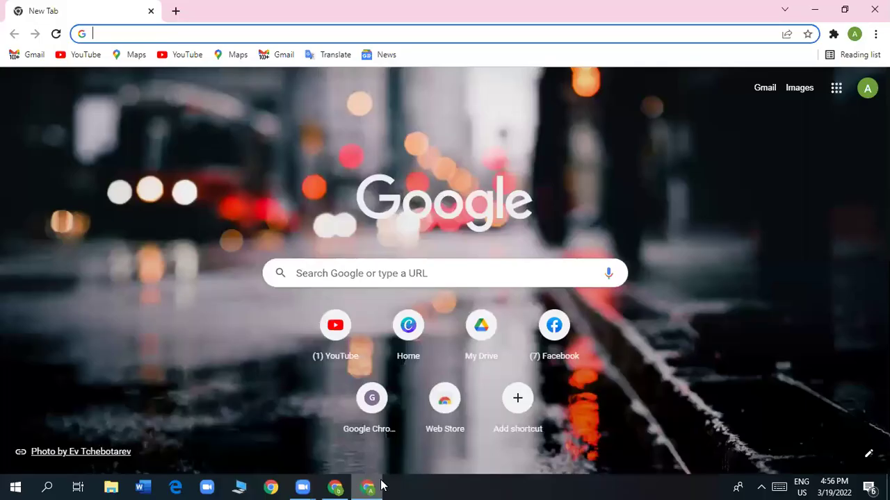
left_click(838, 93)
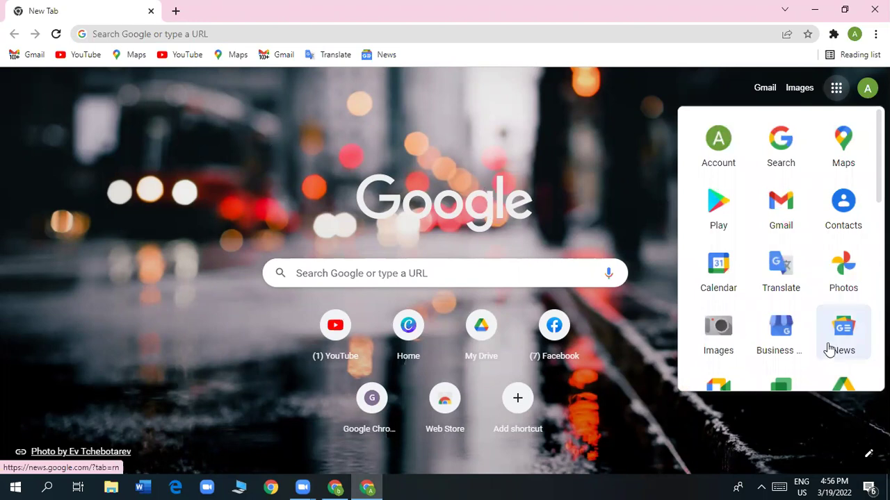
scroll(827, 348, "down", 3)
left_click(779, 340)
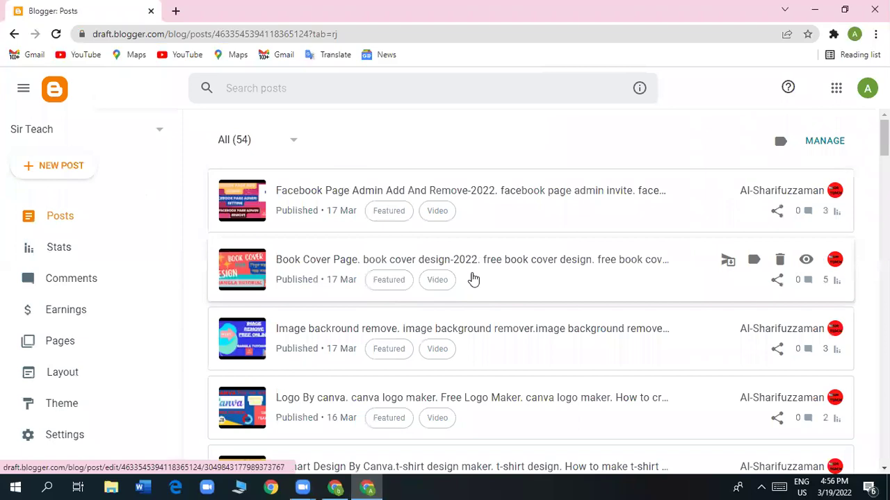
Look through the full list of published posts on the Sir Teach blog
scroll(473, 278, "down", 18)
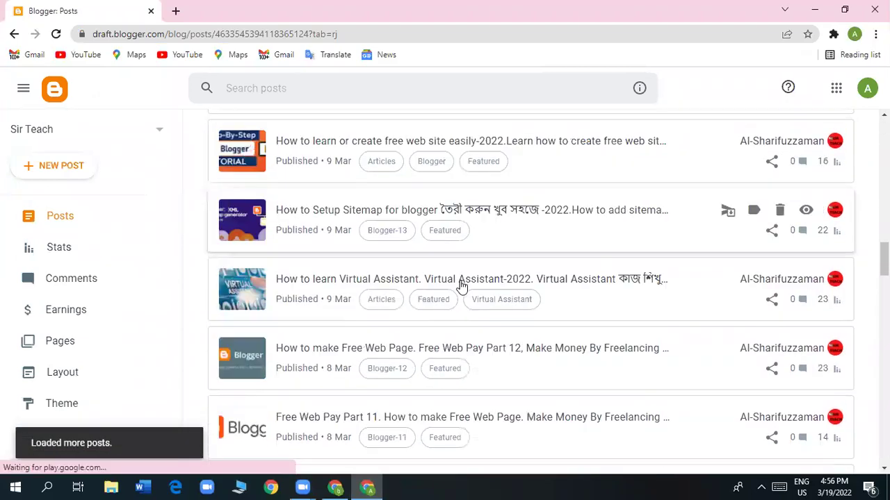
scroll(458, 283, "down", 20)
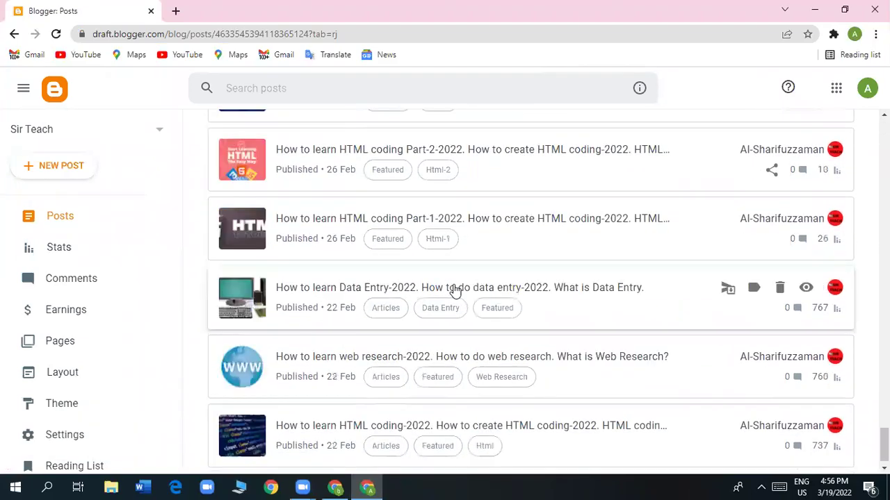
scroll(453, 291, "down", 1)
scroll(393, 331, "up", 20)
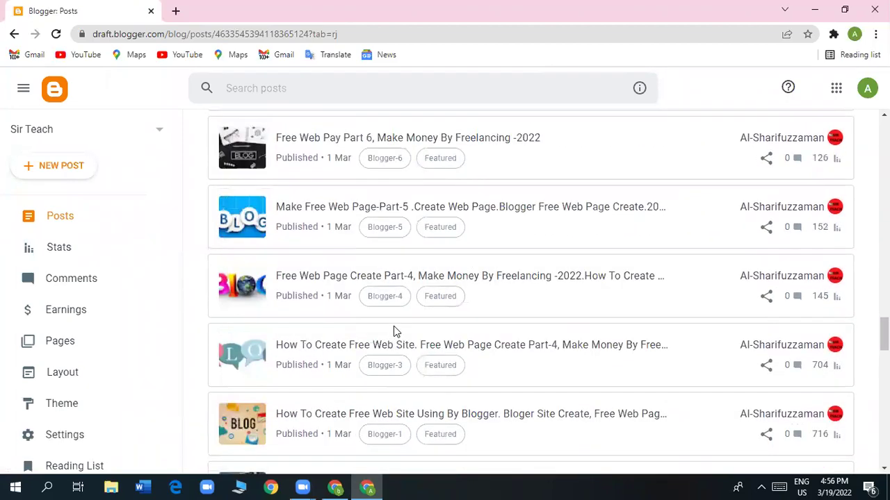
scroll(393, 331, "up", 10)
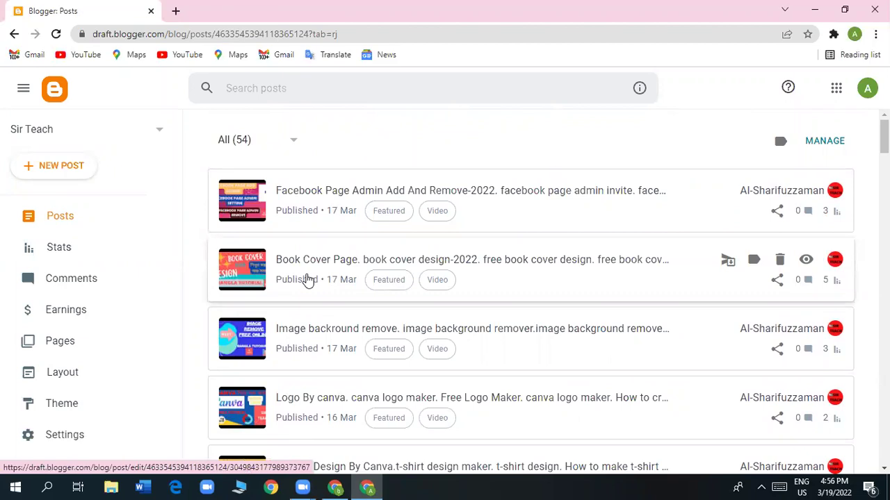
scroll(369, 226, "down", 5)
scroll(369, 253, "down", 15)
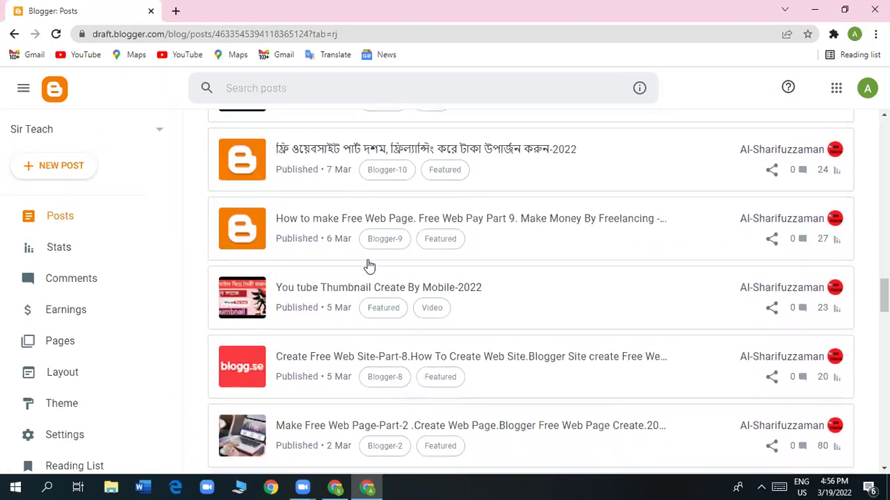
scroll(369, 267, "down", 5)
scroll(369, 266, "up", 10)
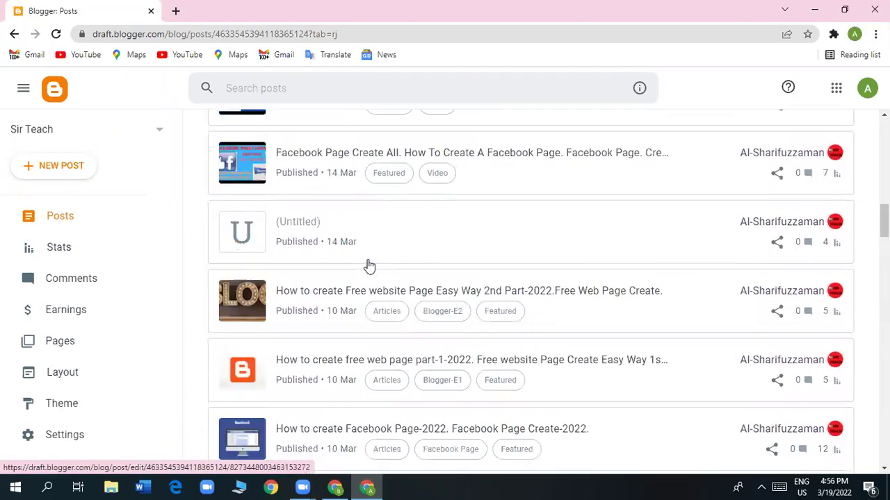
scroll(93, 351, "down", 2)
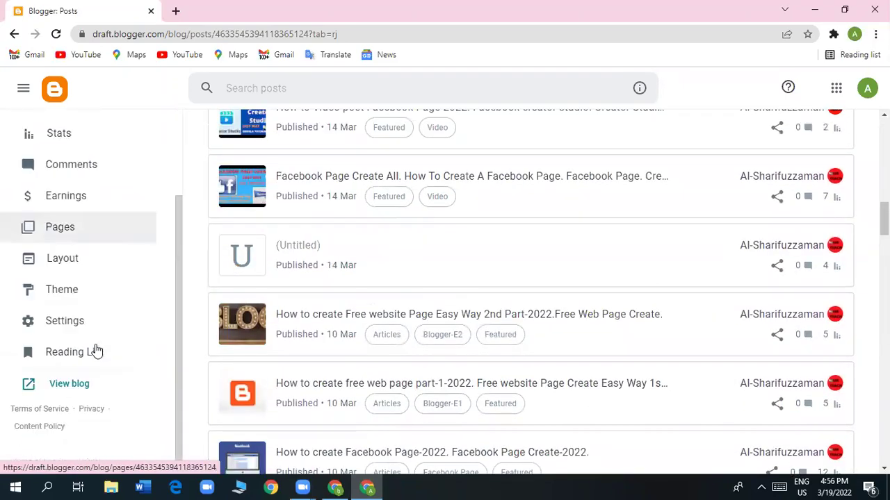
View the live Sir Teach blog and compare its published articles with the Blogger post list
left_click(70, 385)
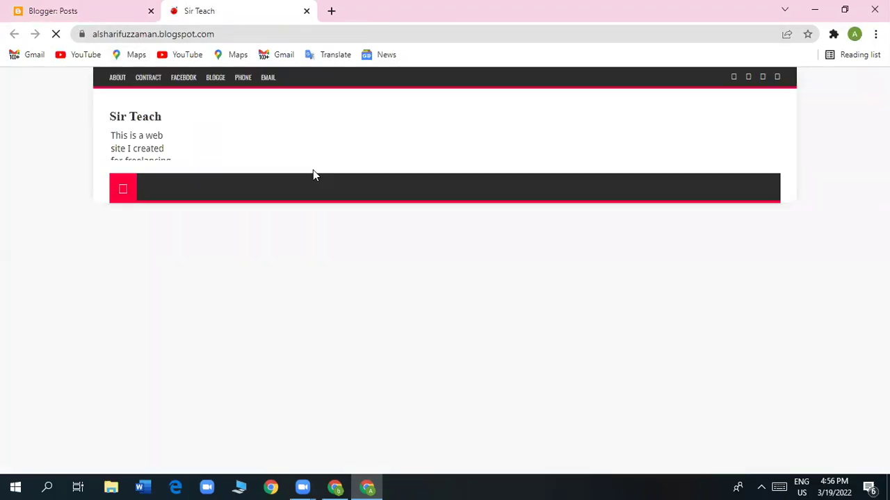
scroll(362, 369, "down", 3)
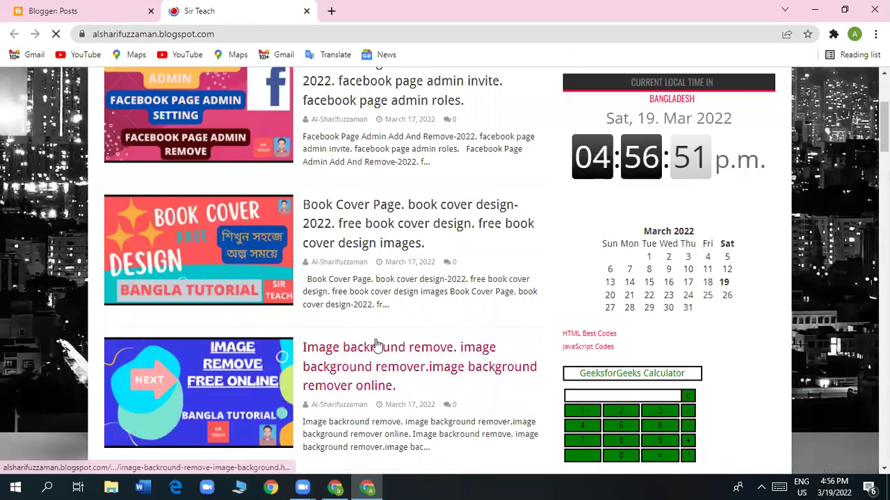
scroll(364, 349, "down", 3)
scroll(365, 347, "down", 4)
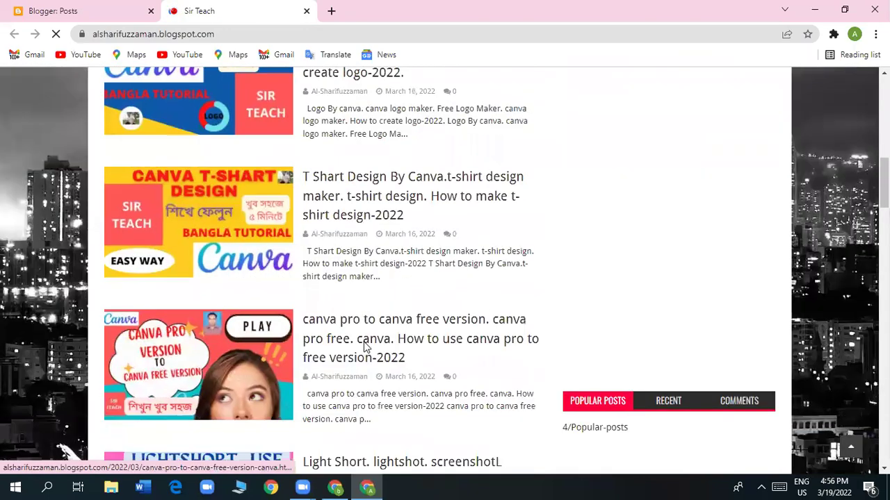
left_click(73, 11)
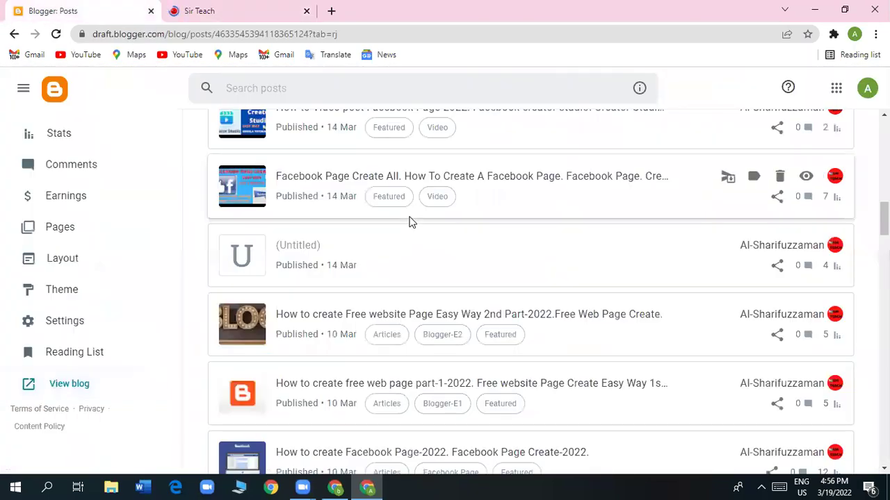
scroll(410, 219, "up", 15)
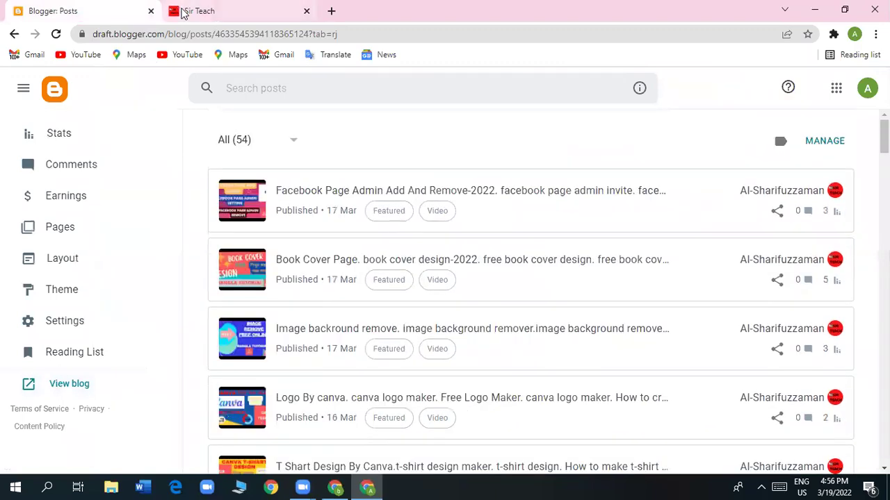
left_click(182, 13)
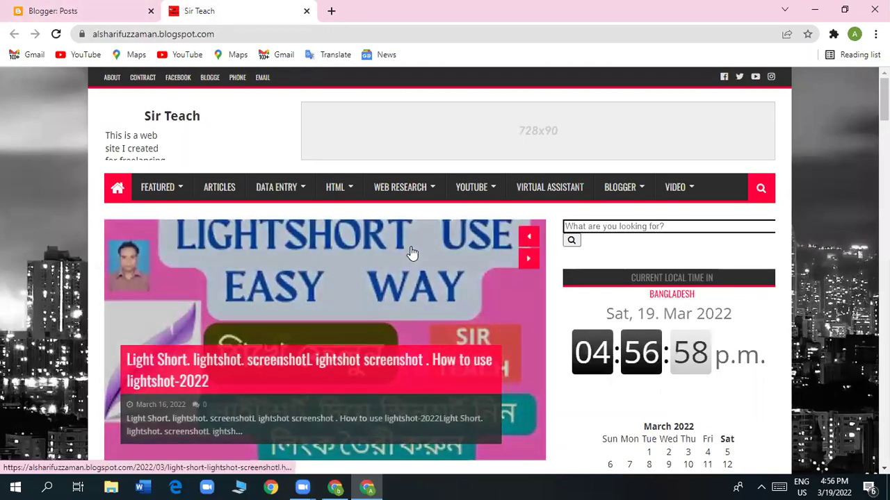
scroll(411, 252, "down", 3)
scroll(410, 253, "down", 12)
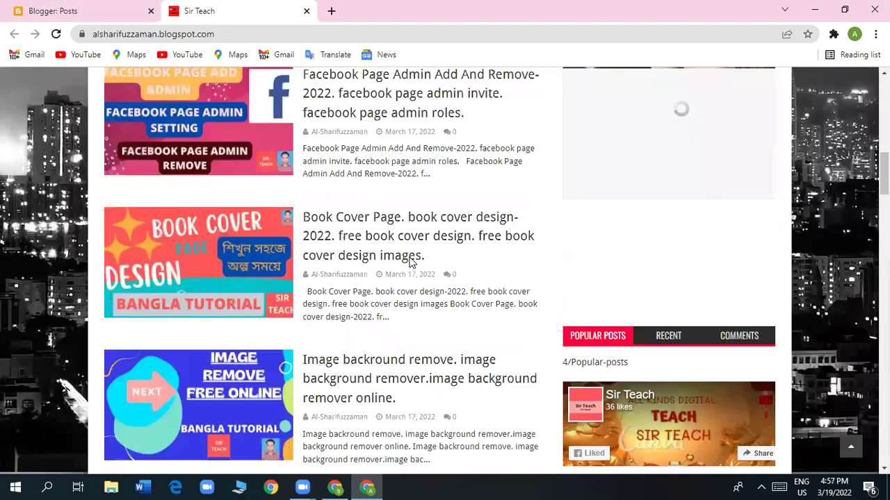
scroll(410, 263, "down", 3)
scroll(410, 263, "up", 15)
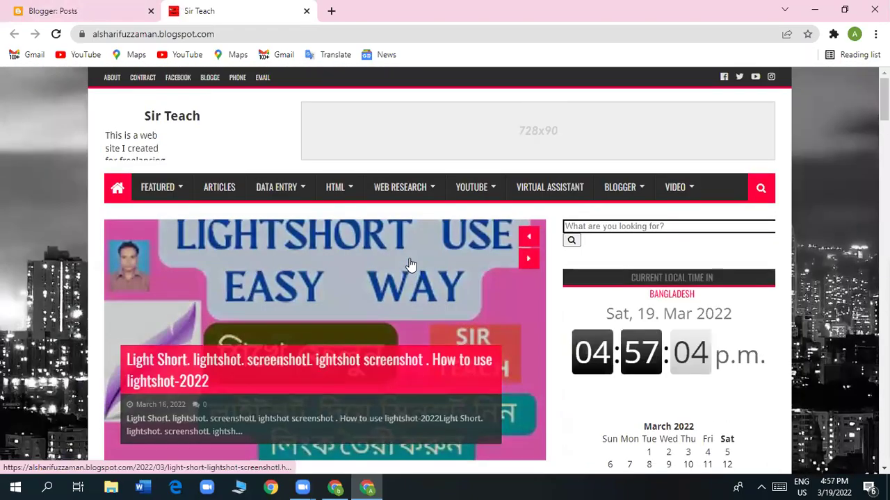
left_click(61, 13)
scroll(93, 235, "up", 2)
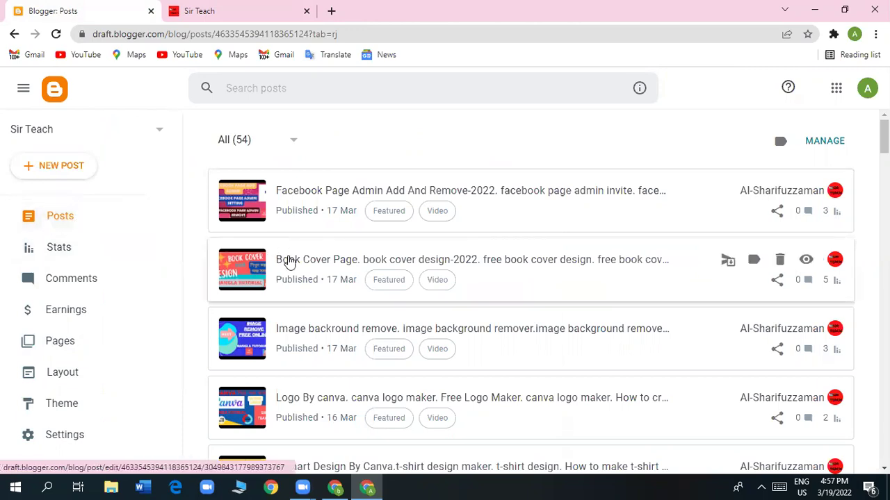
Switch to the other Chrome profile, open Blogger there and create a new post on the Teach Bangla blog
left_click(369, 486)
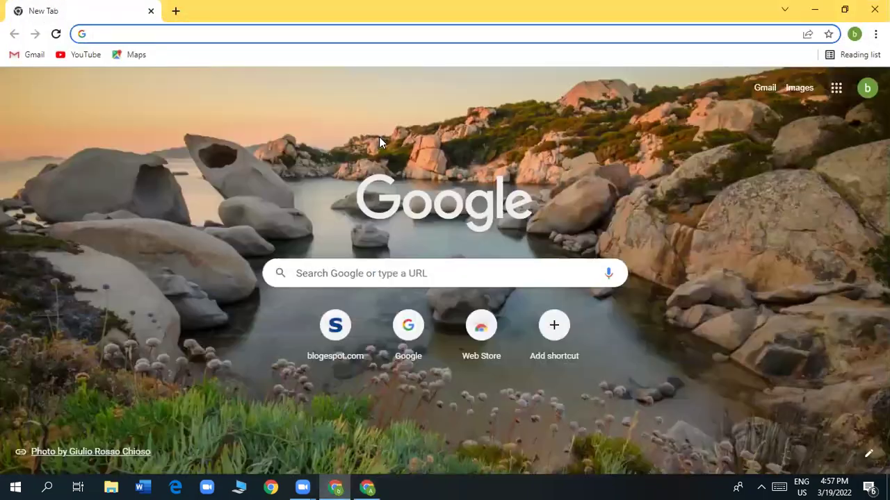
left_click(836, 88)
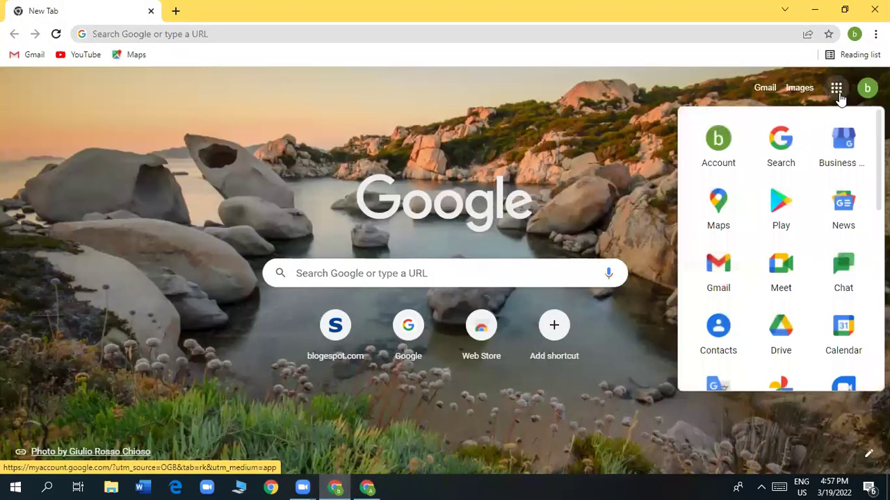
scroll(784, 241, "down", 5)
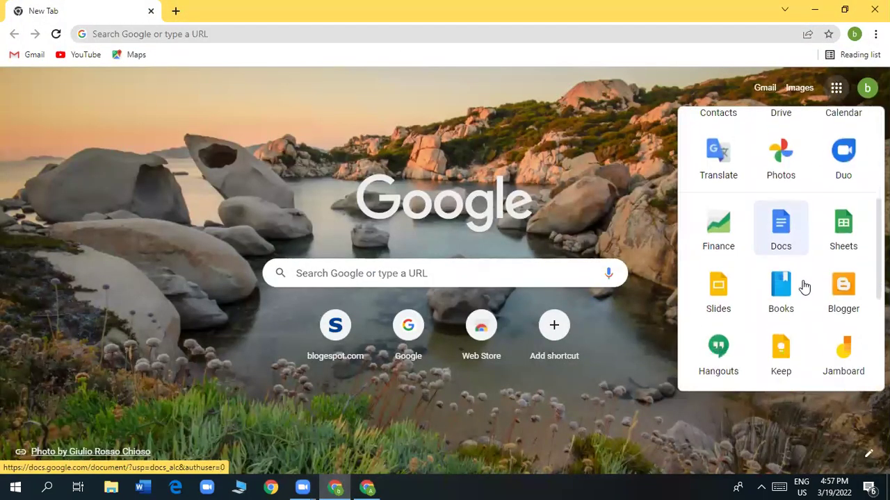
left_click(839, 278)
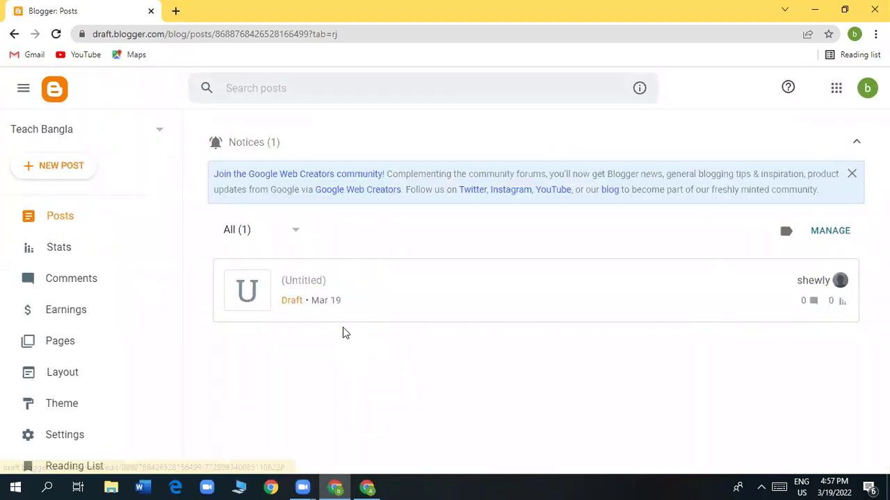
left_click(27, 172)
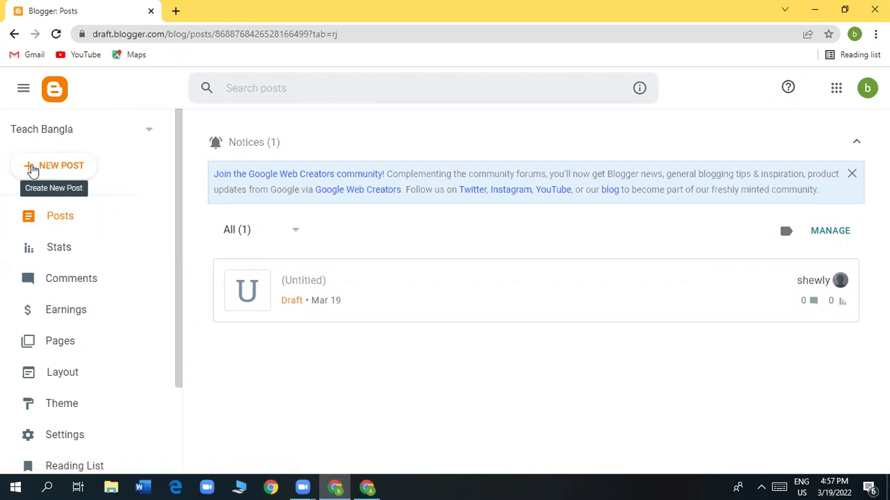
left_click(57, 169)
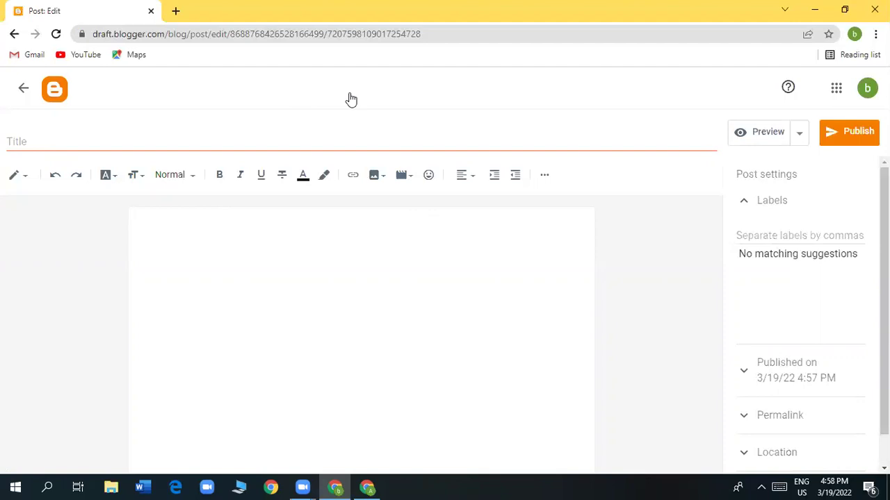
Return to the Sir Teach blog's window and open its oldest post, "How to learn HTML coding-2022", for editing
left_click(367, 486)
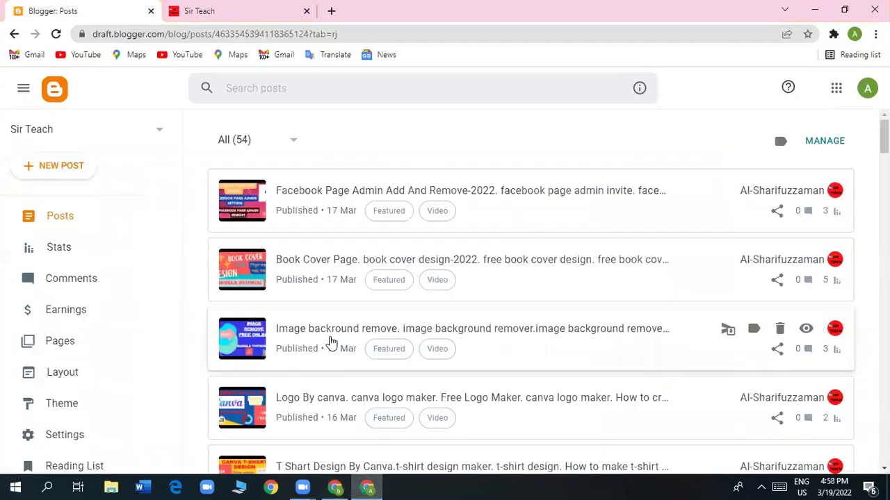
scroll(327, 340, "down", 20)
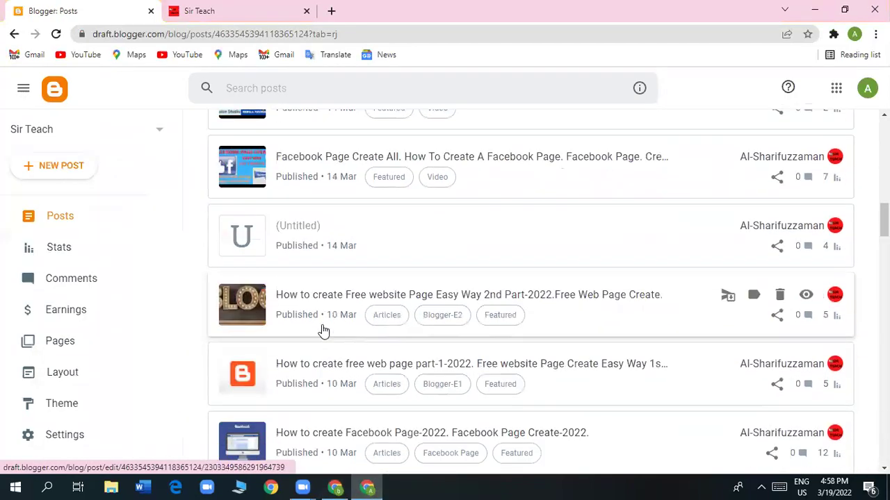
scroll(318, 341, "down", 10)
scroll(314, 328, "up", 1)
scroll(312, 328, "down", 1)
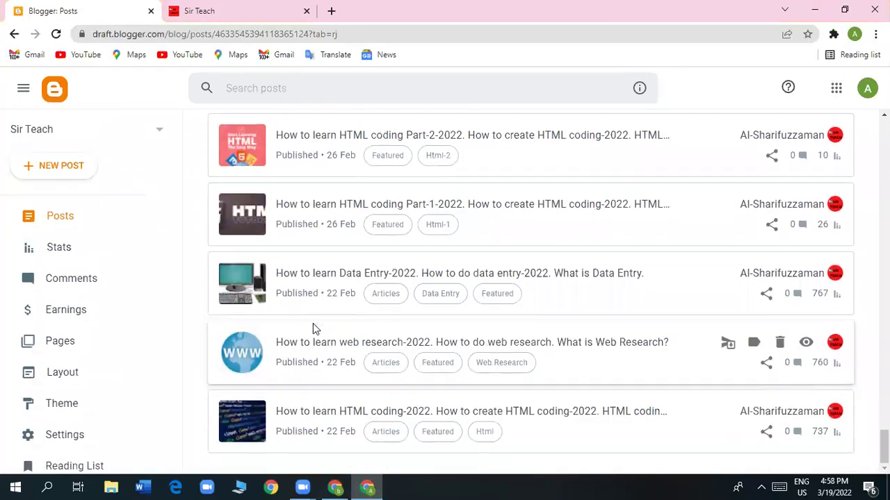
left_click(321, 412)
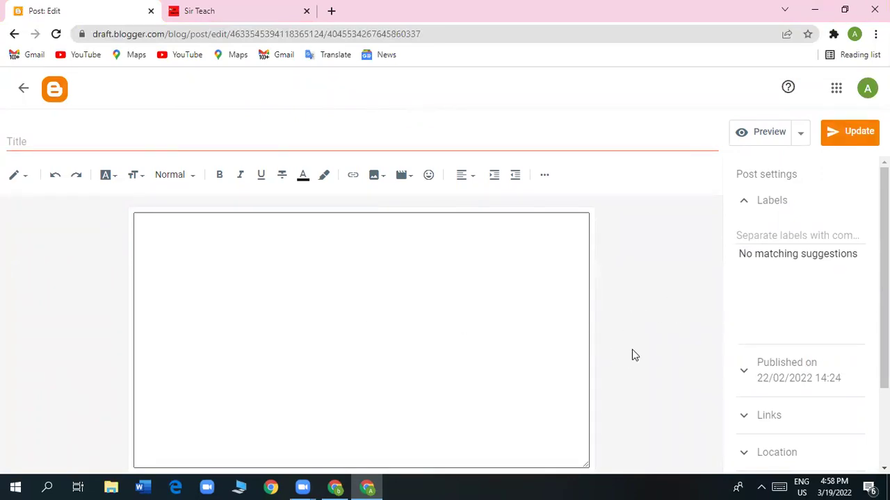
Copy the HTML coding post's body text from the red "Html" heading down to the end
scroll(480, 352, "down", 5)
scroll(269, 387, "up", 4)
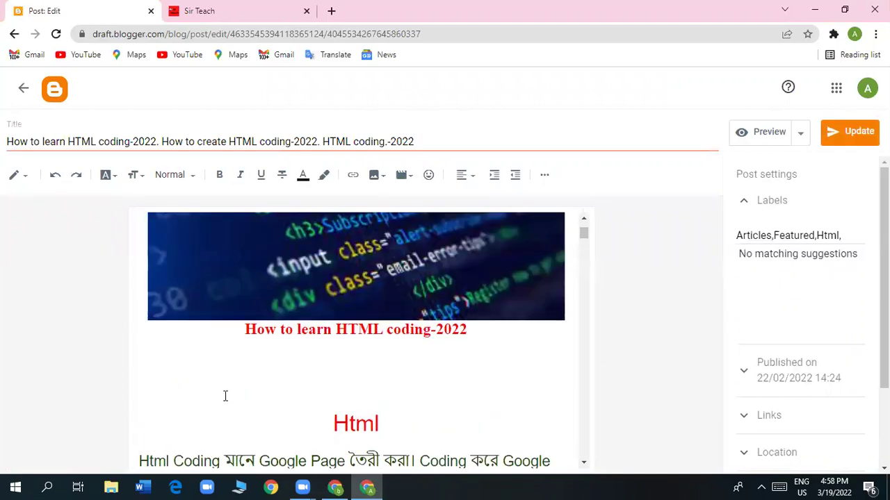
scroll(199, 427, "down", 2)
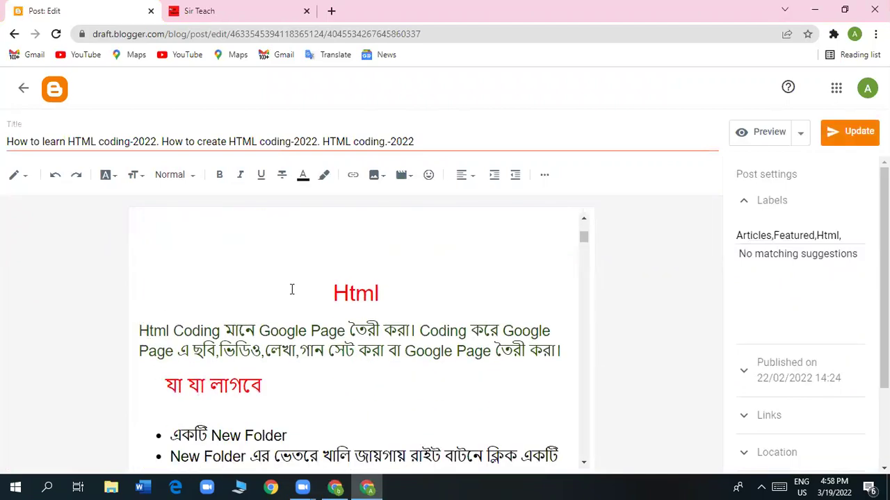
left_click_drag(324, 288, 412, 483)
key("Delete")
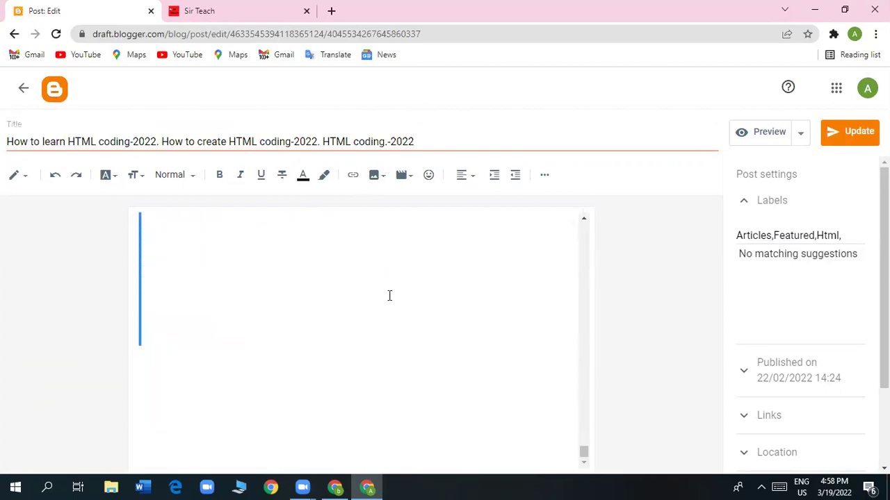
left_click_drag(389, 219, 400, 394)
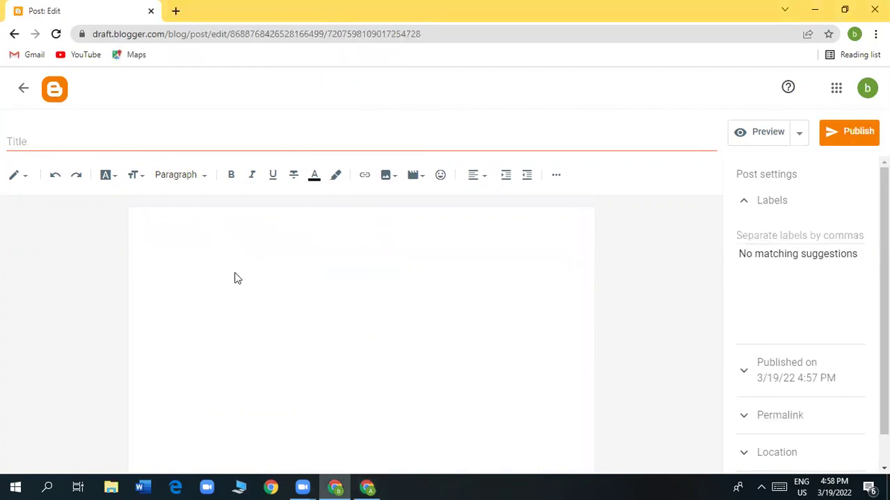
Paste the copied HTML article into the body of the new Teach Bangla post
right_click(234, 277)
left_click(291, 168)
scroll(411, 358, "up", 15)
scroll(411, 358, "up", 15)
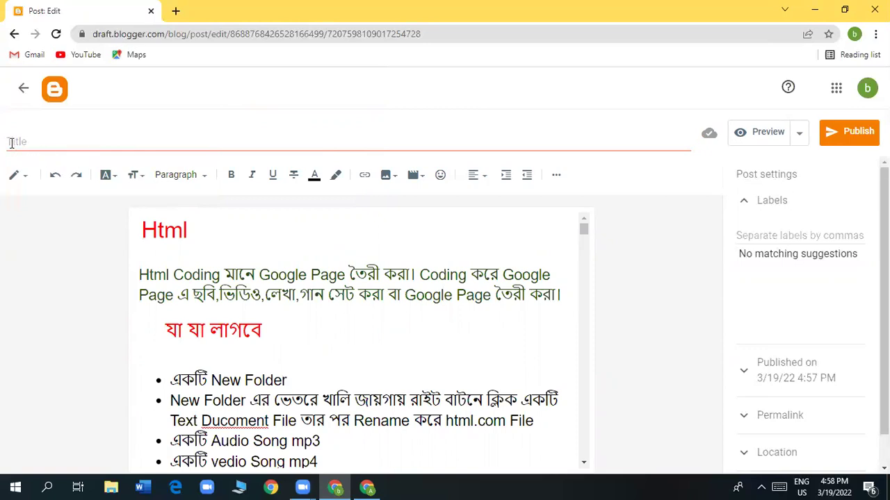
Title the new post "How to create HTML Codin-2022"
left_click(42, 141)
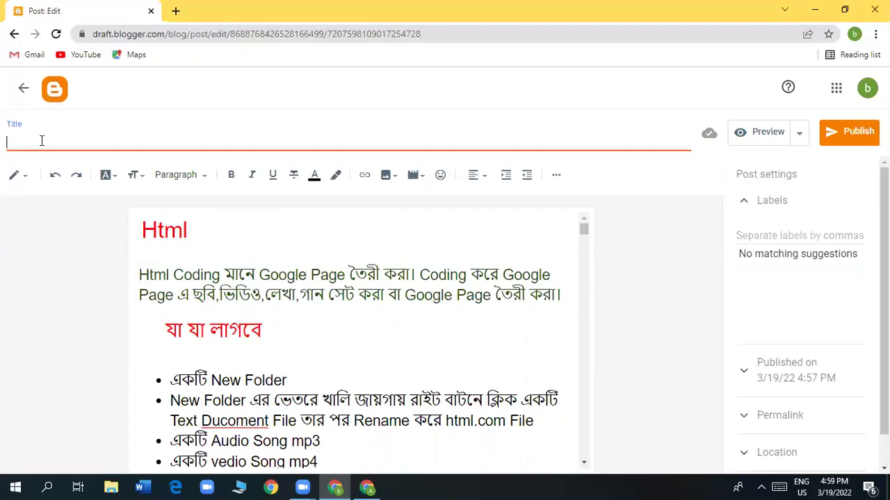
type("How to c")
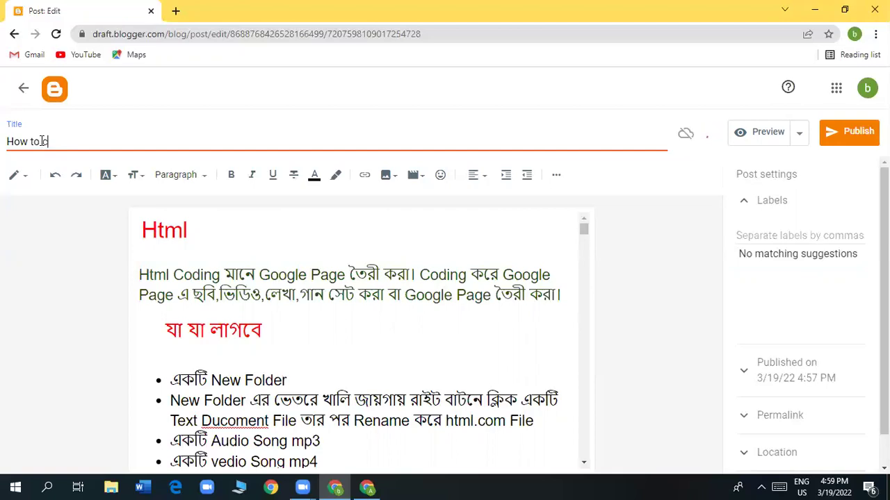
type("reate")
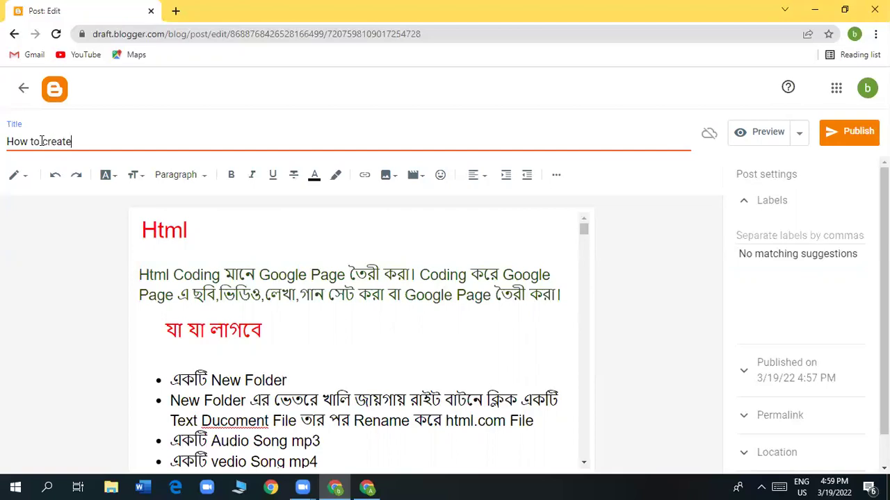
type(" HTML Coadin")
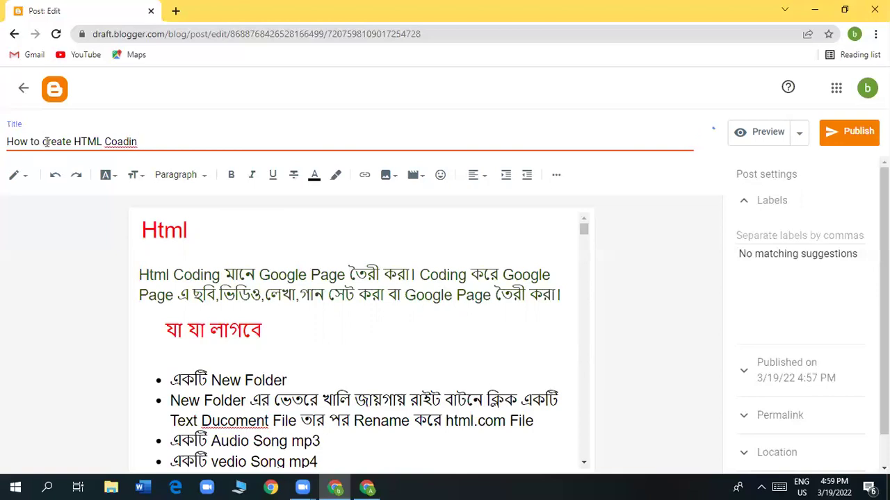
left_click(125, 141)
key("BackSpace")
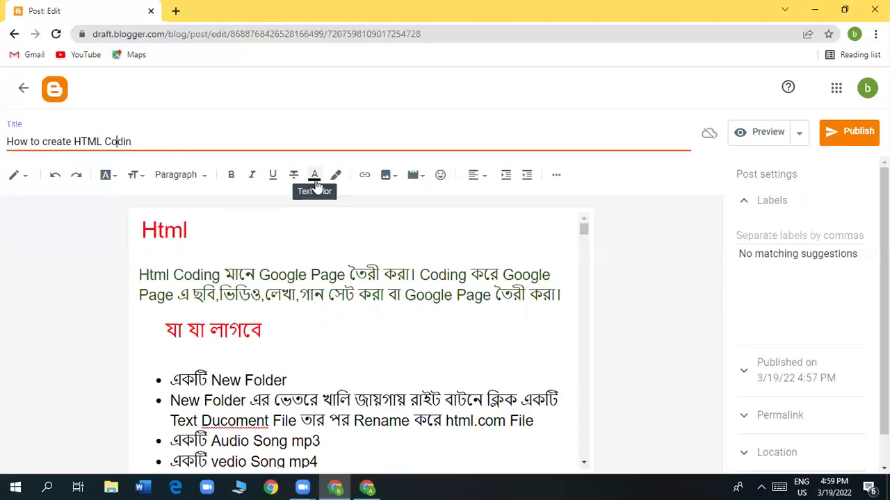
left_click(209, 138)
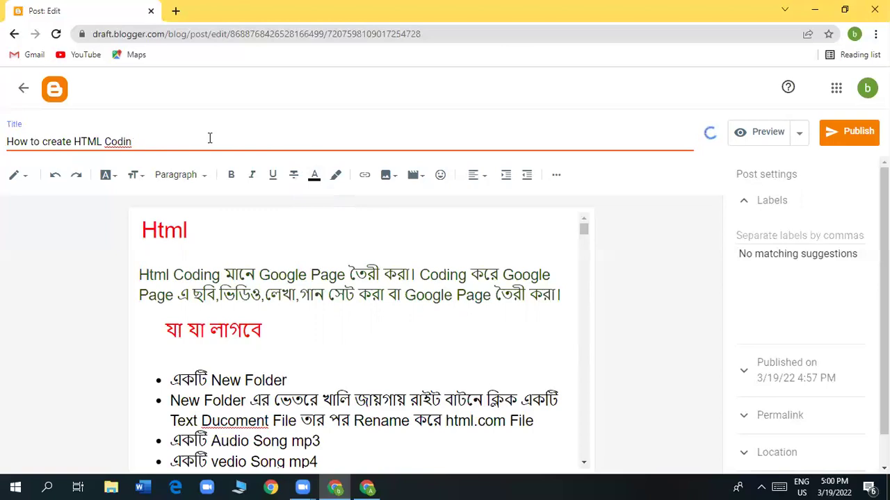
type("-2022")
Upload the image "download (2)" from the Desktop folder and insert it into the post
left_click(387, 174)
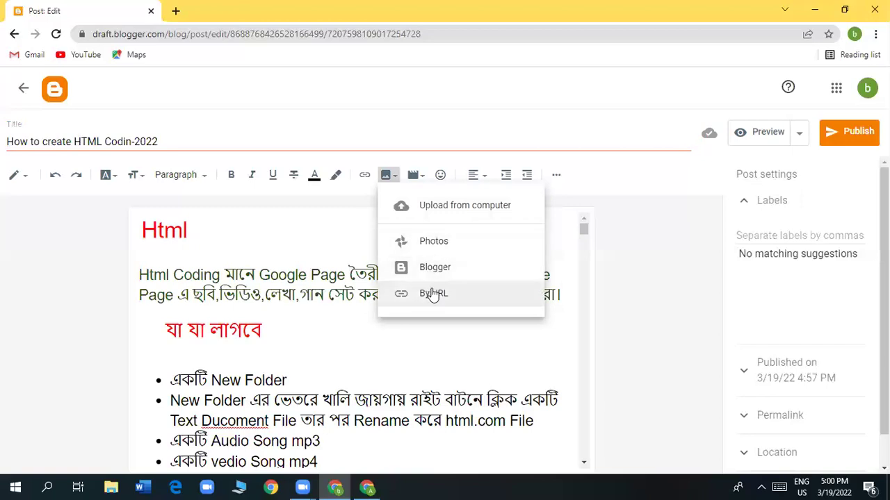
left_click(448, 208)
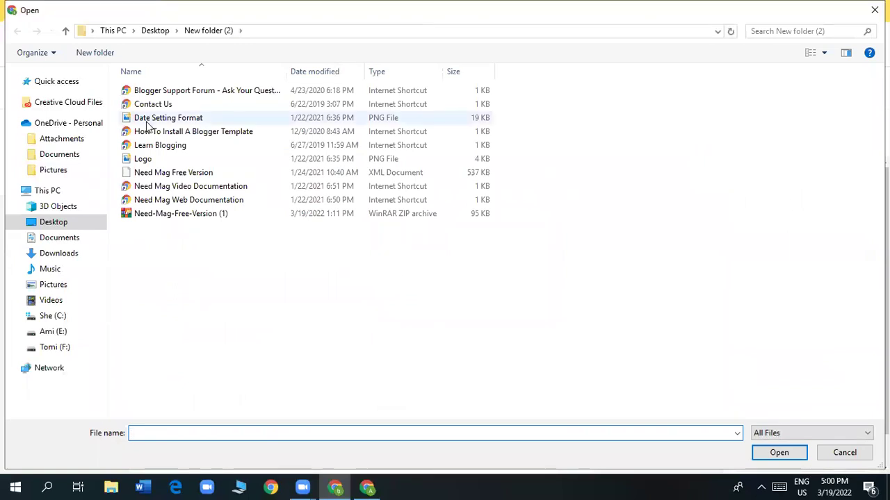
left_click(63, 224)
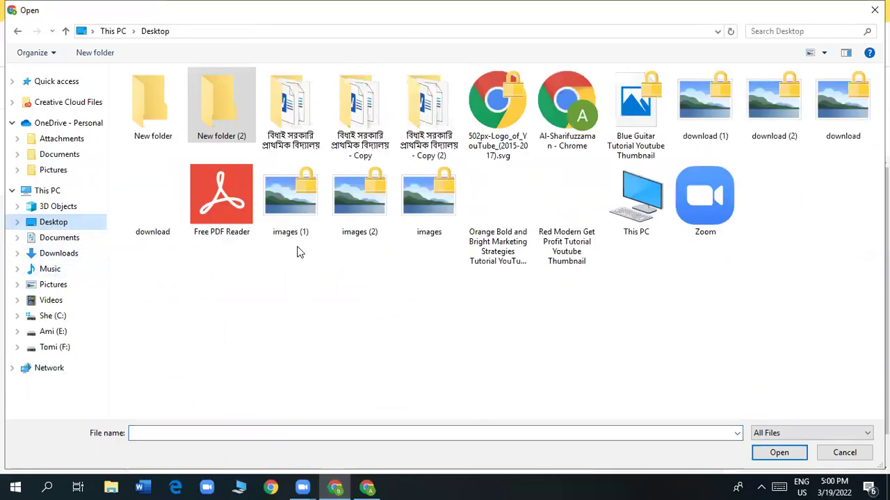
double_click(770, 122)
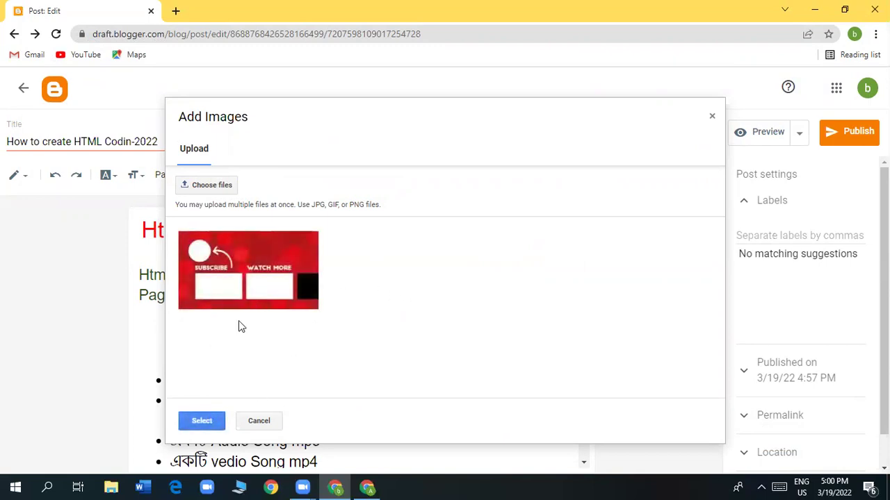
left_click(206, 425)
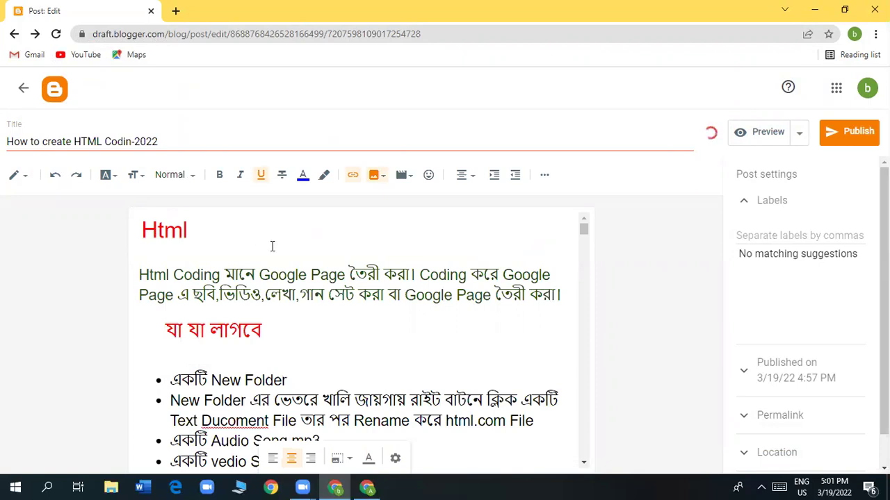
Look through the post body from the start to the end to find where the uploaded image was placed
scroll(350, 365, "down", 3)
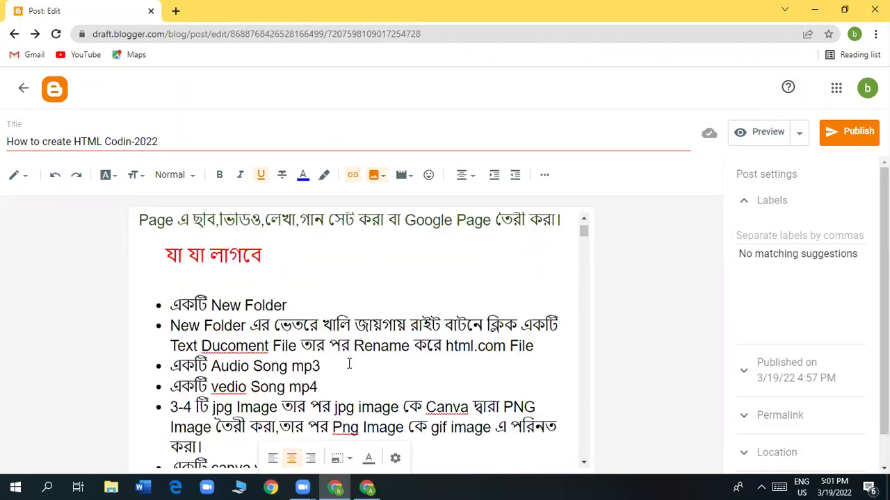
scroll(349, 363, "up", 3)
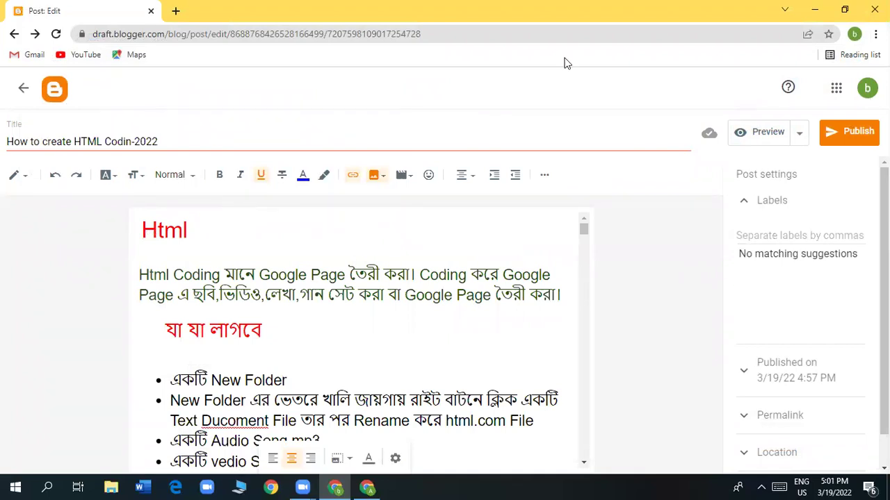
key("End")
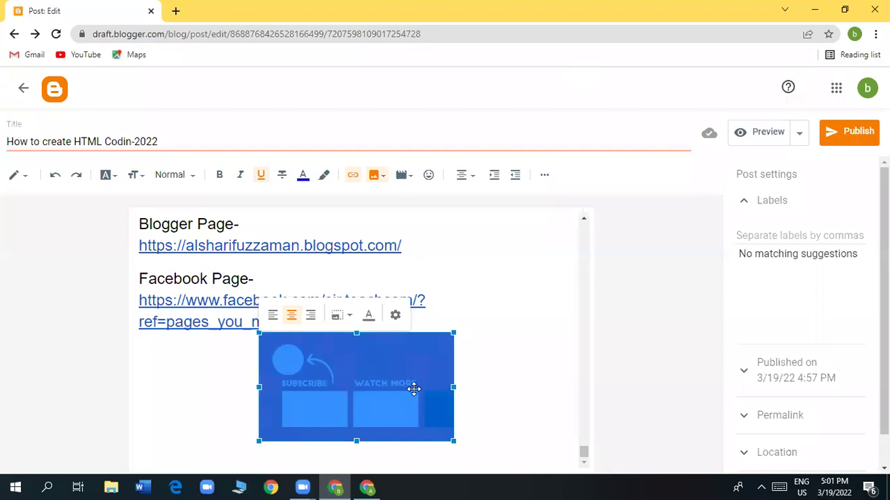
scroll(414, 388, "up", 3)
scroll(414, 388, "down", 5)
scroll(397, 379, "up", 1)
scroll(398, 374, "up", 15)
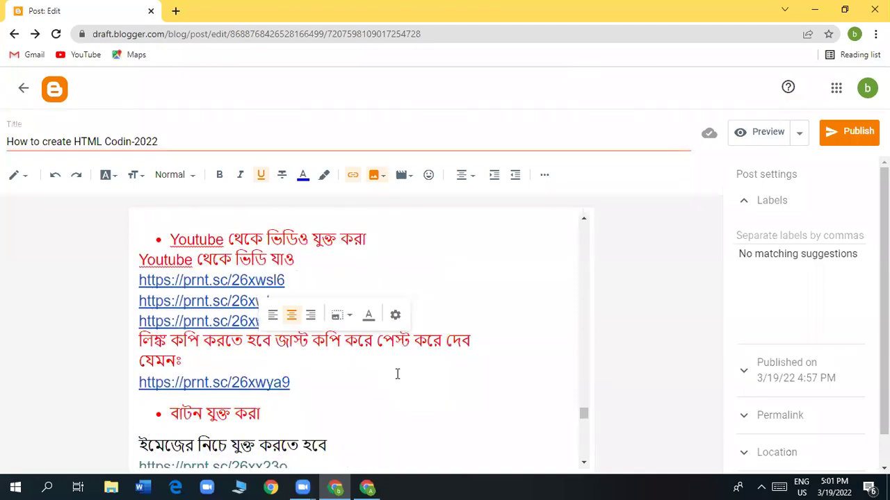
scroll(397, 374, "up", 15)
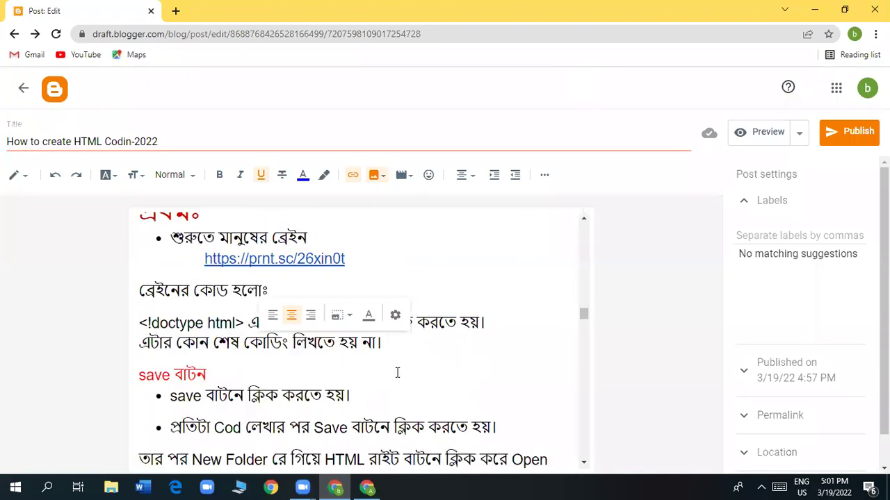
scroll(397, 374, "up", 10)
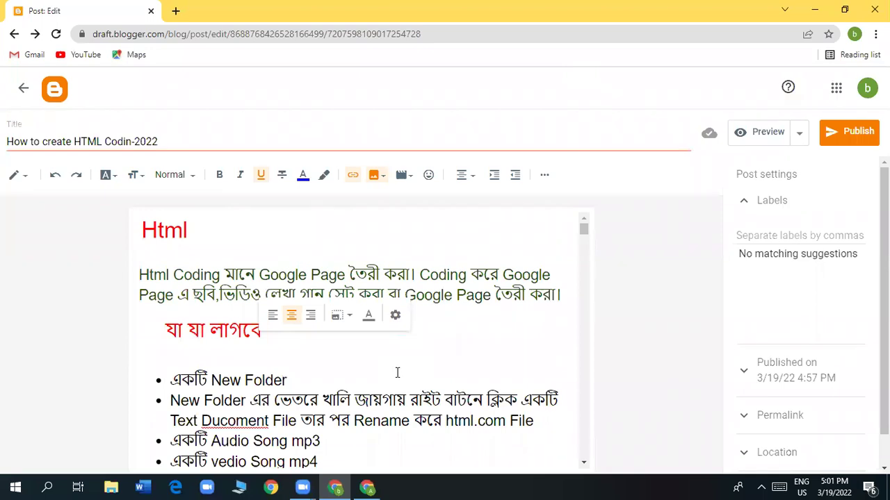
Add three blank lines above the red "Html" heading at the start of the post
left_click(141, 232)
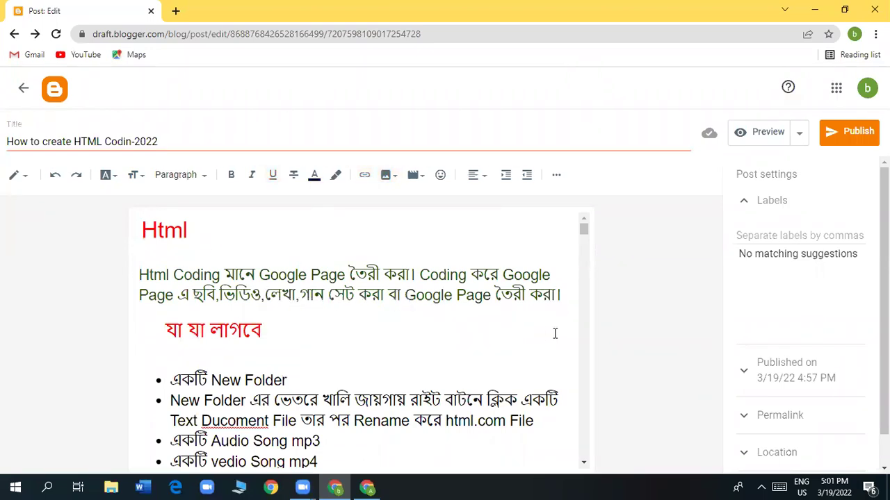
key("Return")
key("Return")
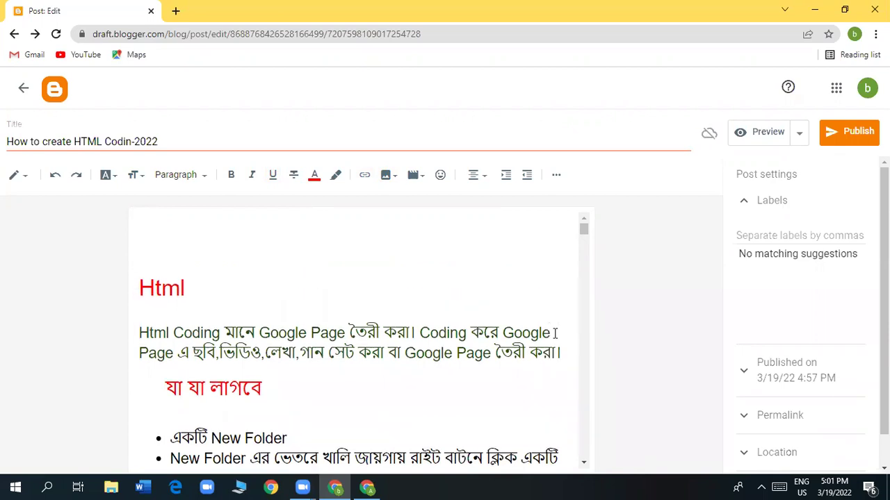
key("Return")
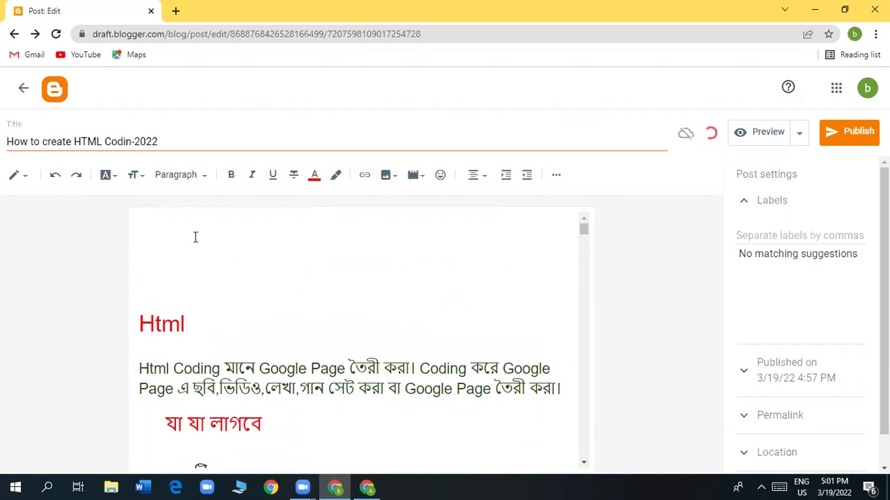
Upload the image "download (1)" from the Desktop folder and insert it above the "Html" heading
left_click(389, 177)
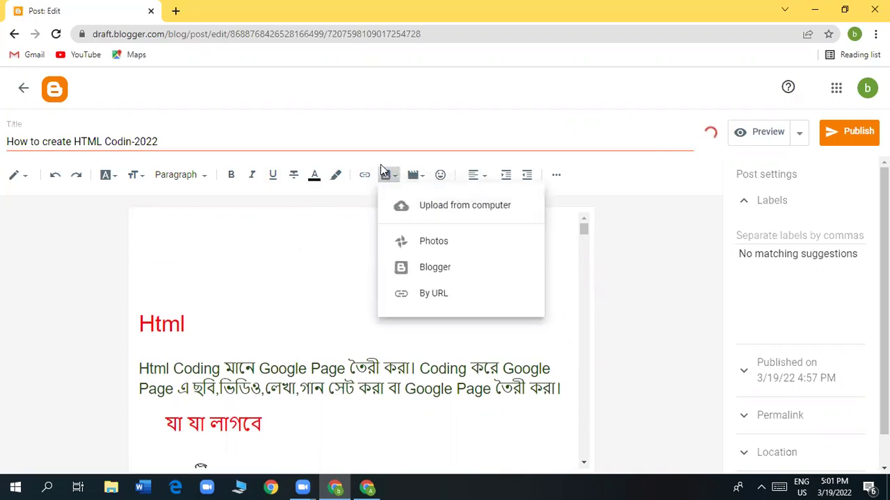
left_click(363, 229)
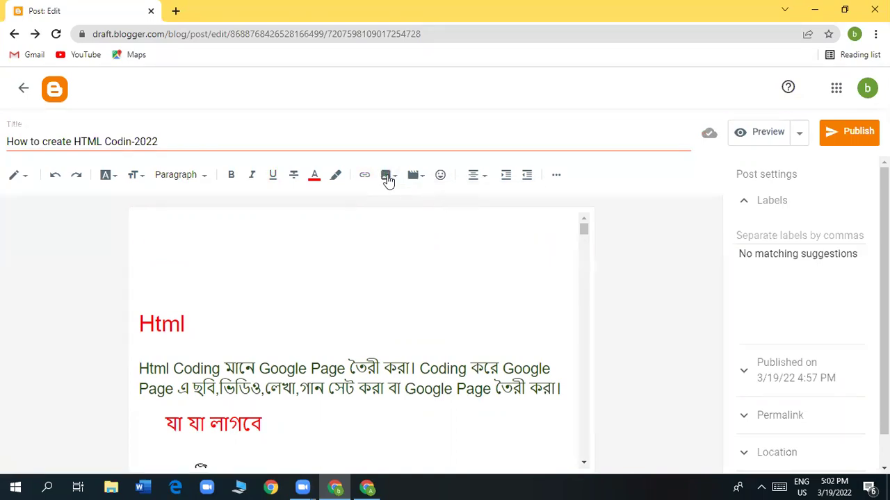
left_click(386, 176)
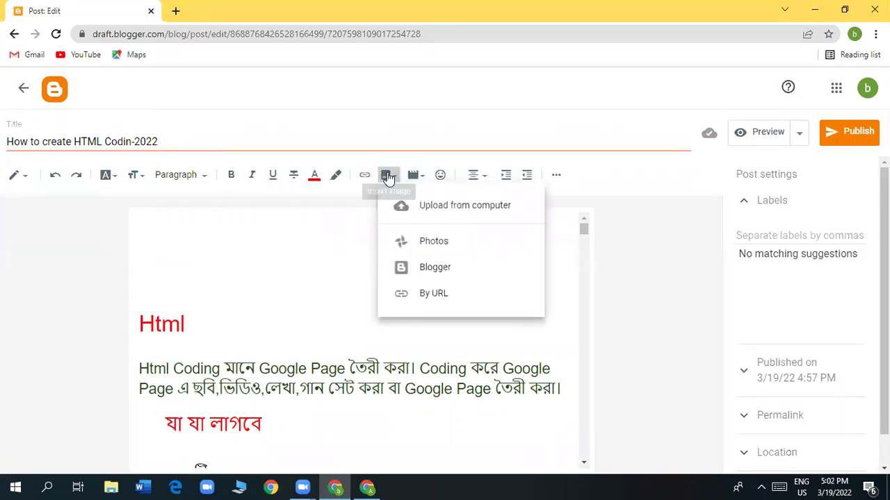
left_click(442, 220)
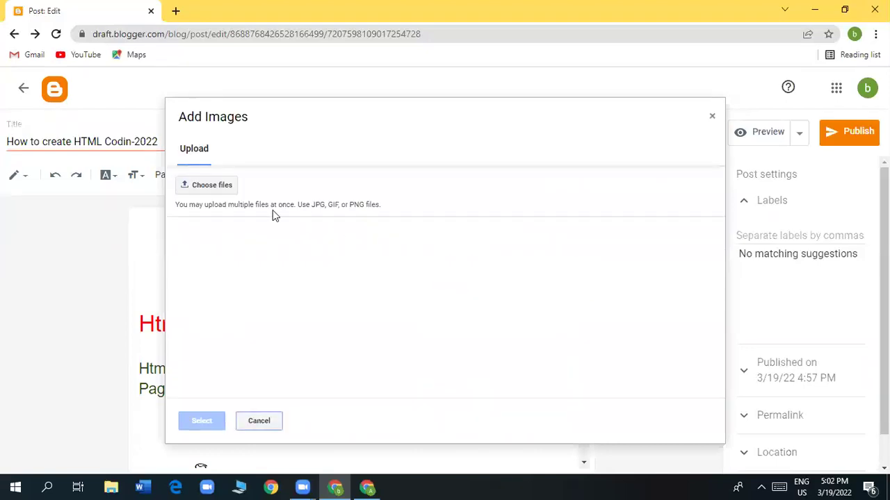
left_click(215, 186)
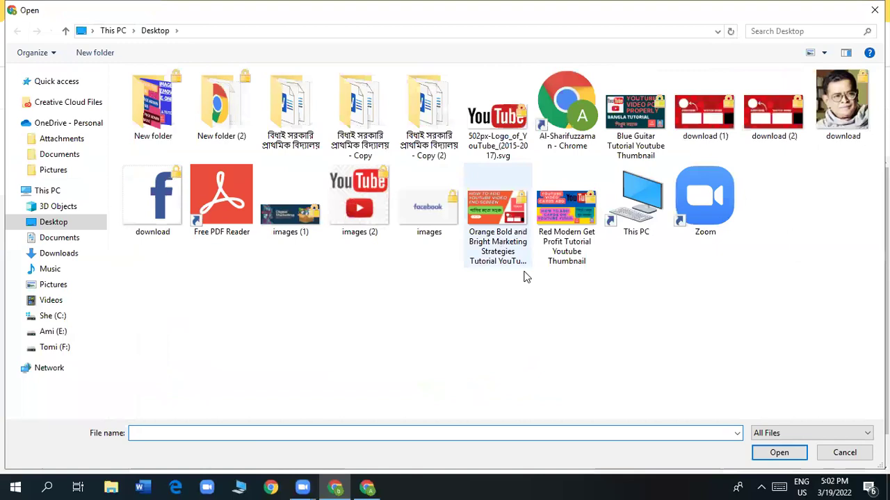
double_click(705, 119)
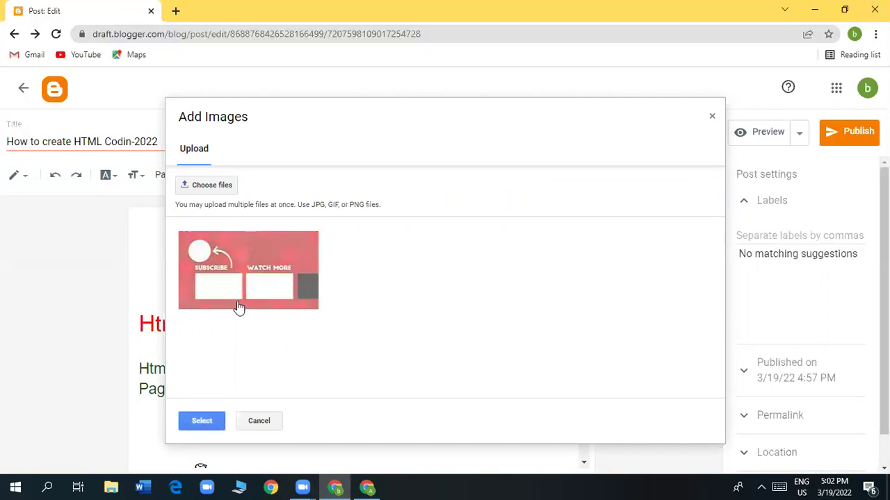
left_click(202, 421)
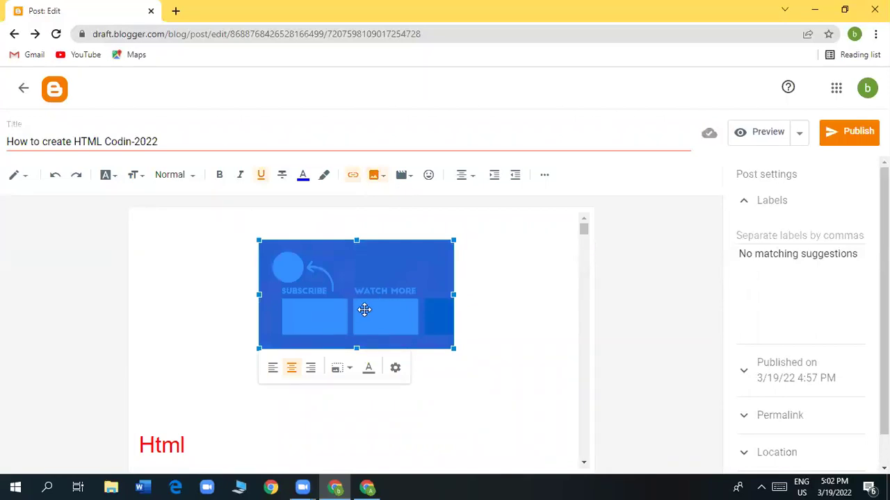
Try left and right alignment on the image above the "Html" heading and return it to centre alignment
left_click(273, 371)
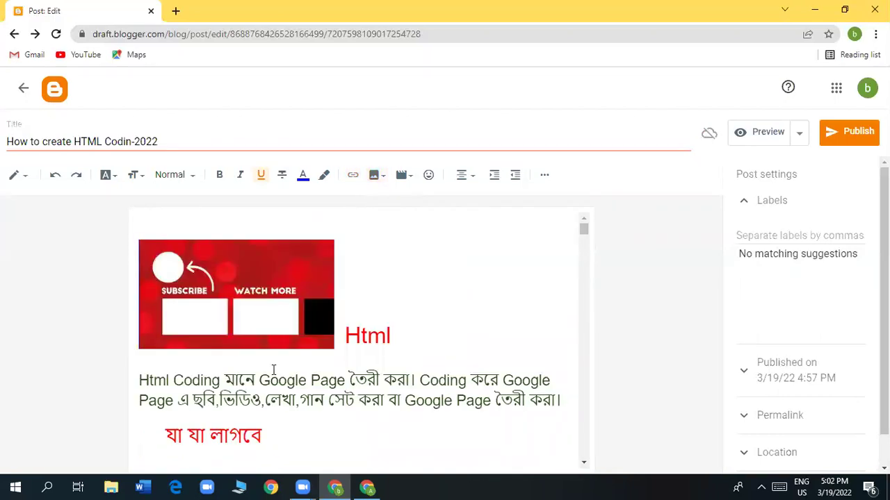
left_click(228, 299)
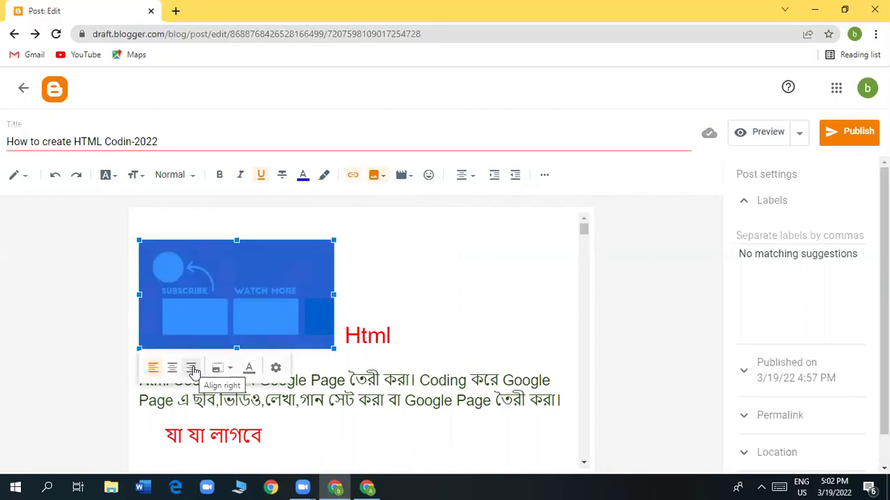
left_click(194, 370)
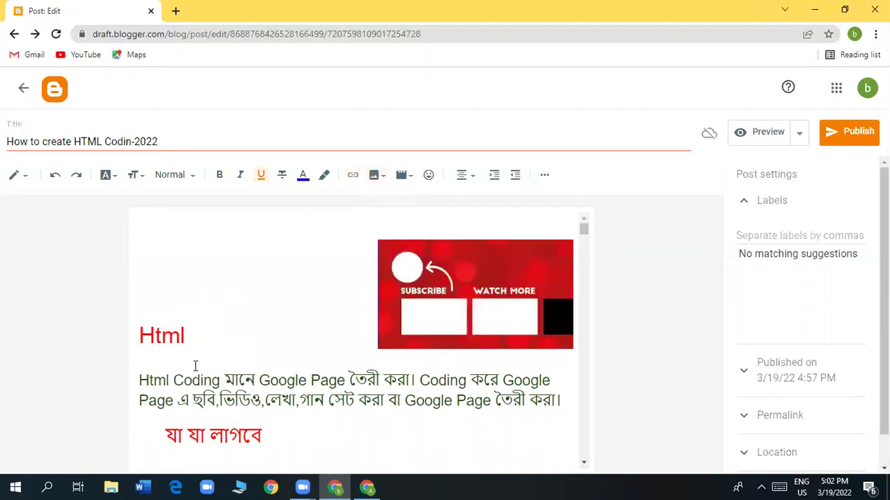
left_click(501, 288)
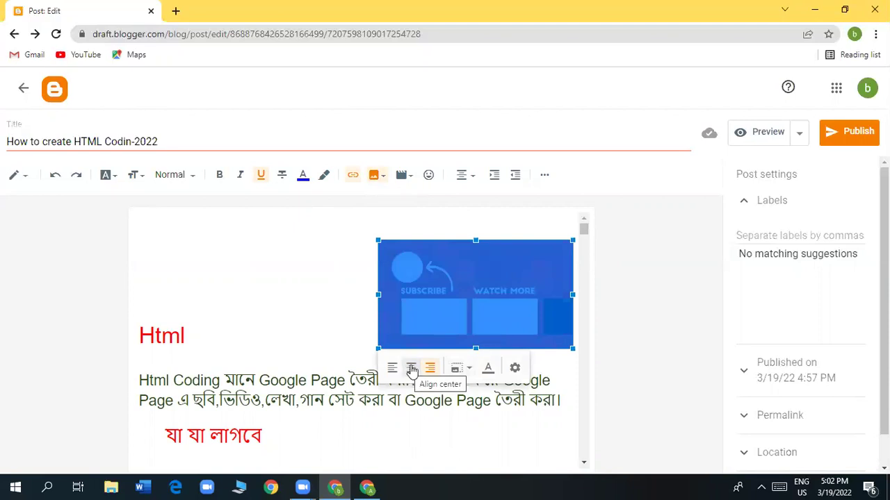
left_click(412, 369)
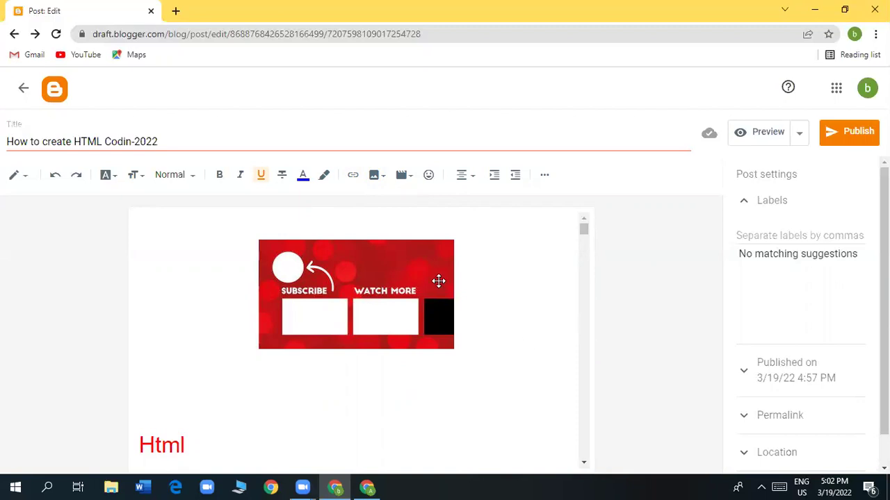
Set the size of the image above the "Html" heading to Large
left_click(411, 278)
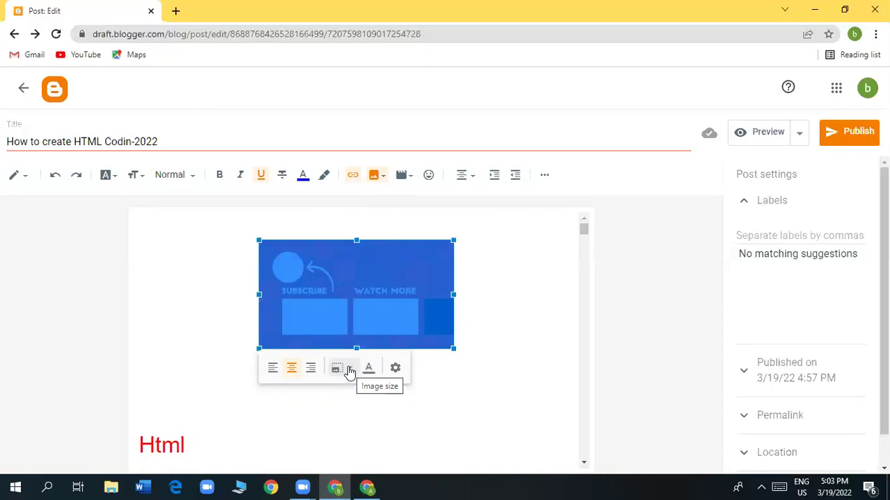
left_click(350, 370)
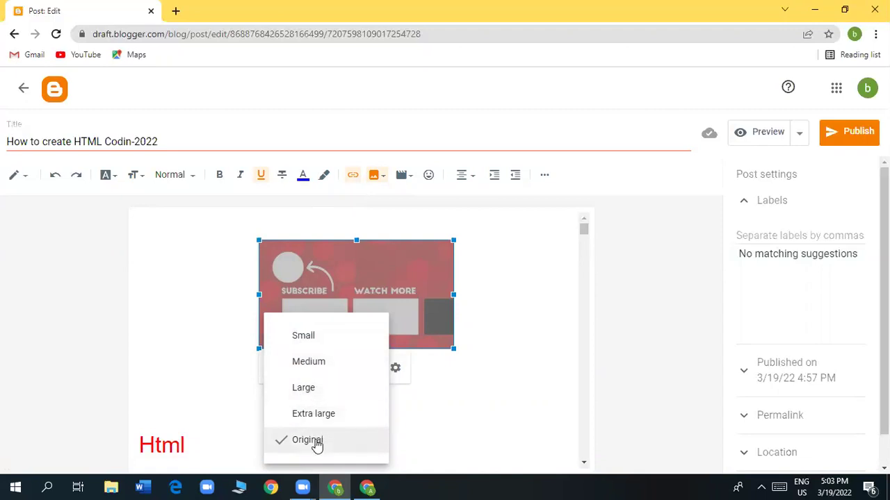
left_click(313, 390)
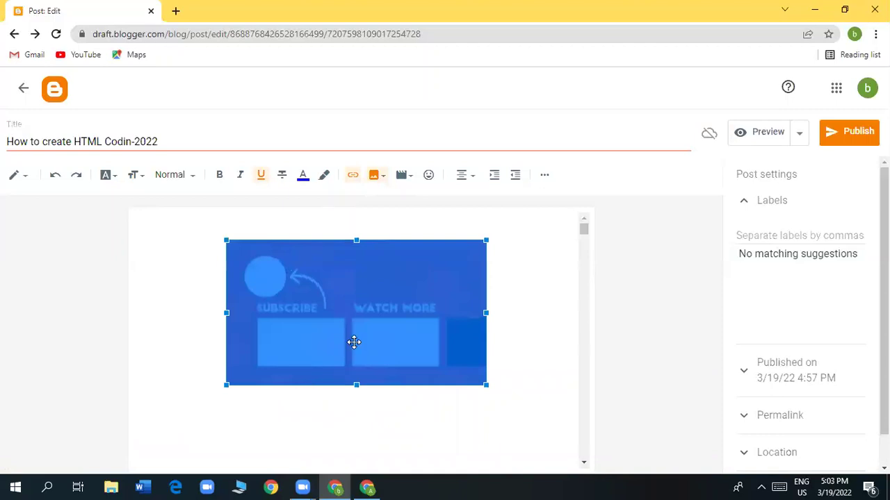
Enlarge the image above the "Html" heading from the Large preset to a preset that spans the post's text width
right_click(354, 342)
left_click(313, 406)
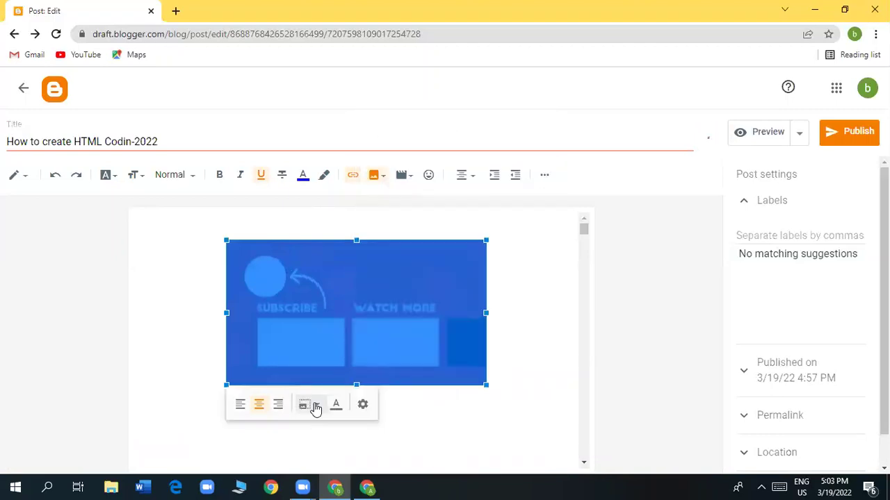
left_click(313, 407)
left_click(300, 413)
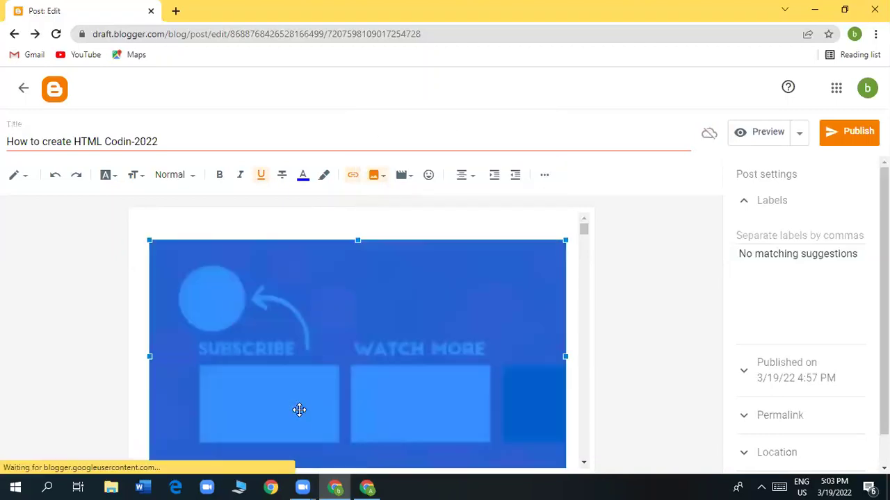
scroll(368, 393, "down", 3)
scroll(367, 393, "up", 3)
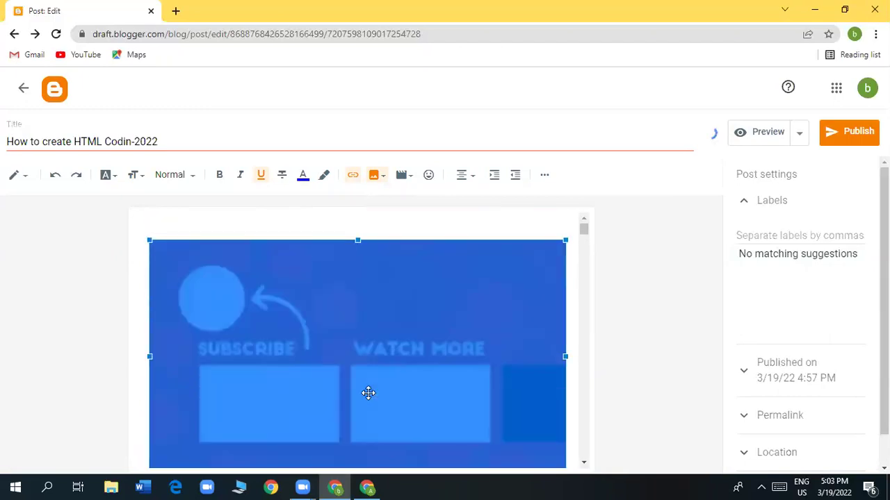
Add a caption to the enlarged image above the "Html" heading
scroll(368, 394, "down", 1)
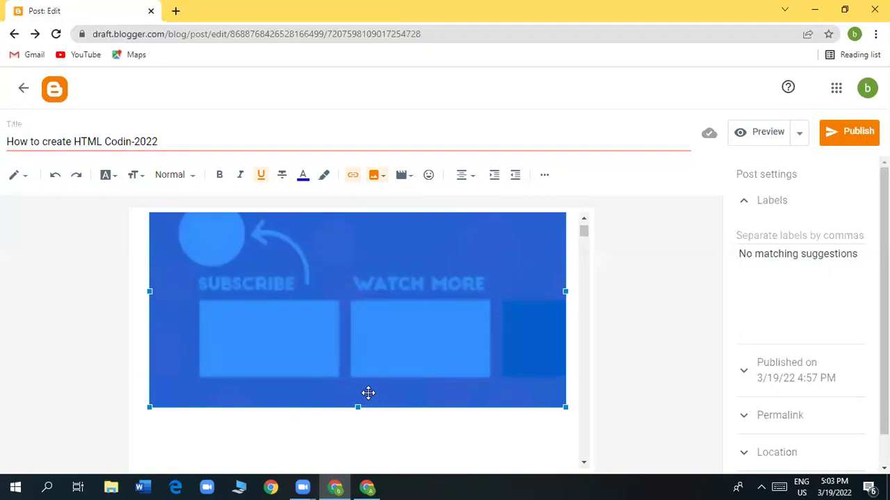
left_click(382, 367)
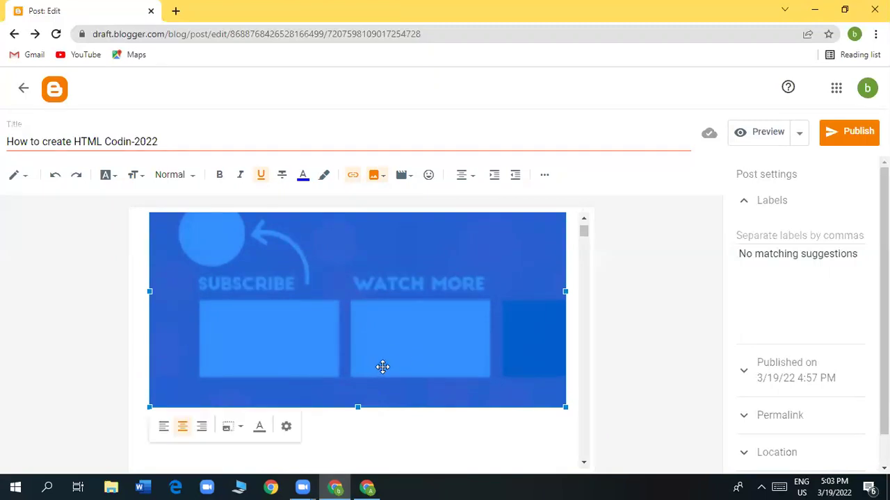
left_click(260, 428)
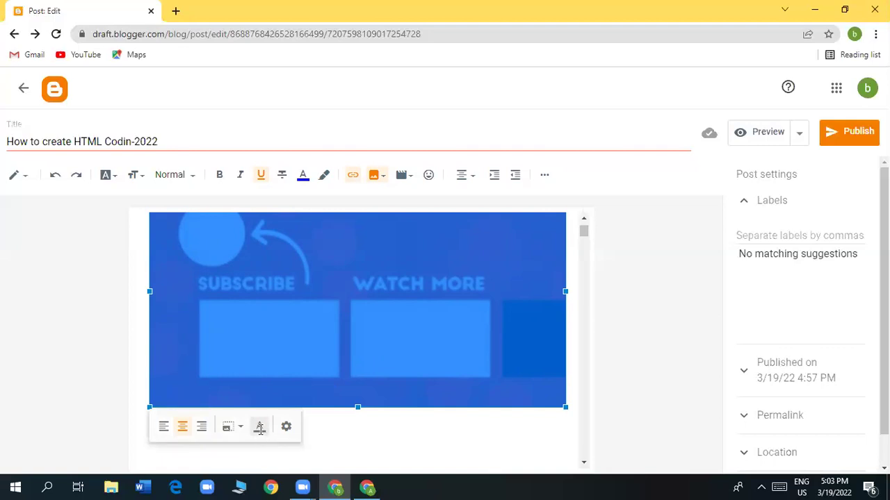